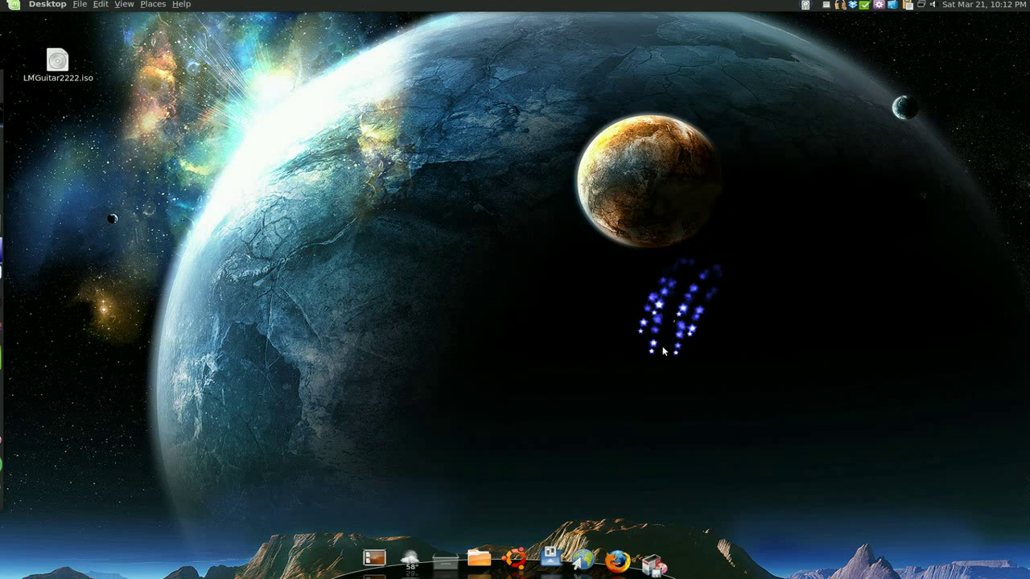
Step: Confirm libdvdcss2, libdvdnav4, libdvdread3, ubuntu-restricted-extras and w64codecs are installed in Synaptic
click(656, 561)
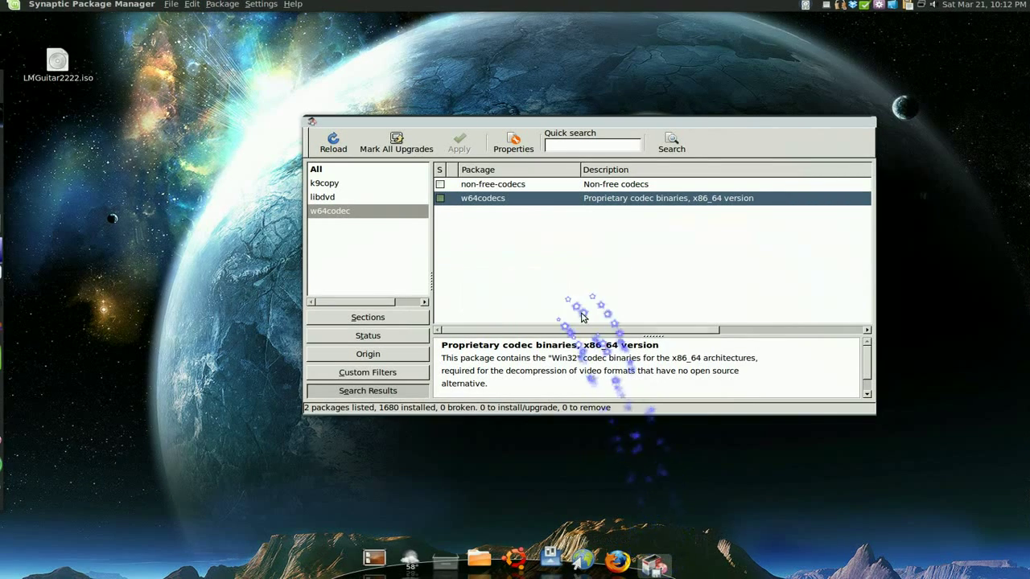
click(322, 197)
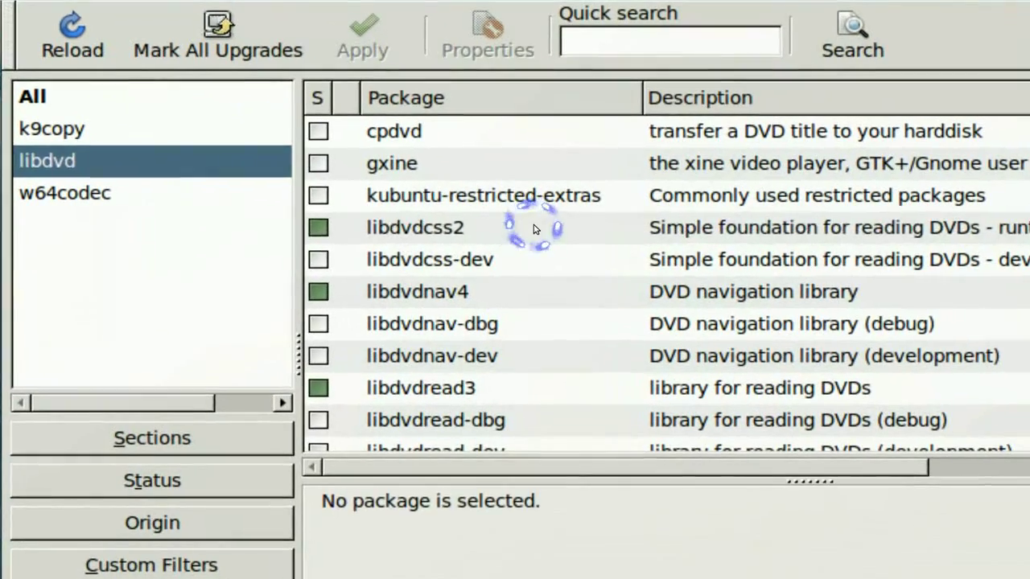
click(533, 229)
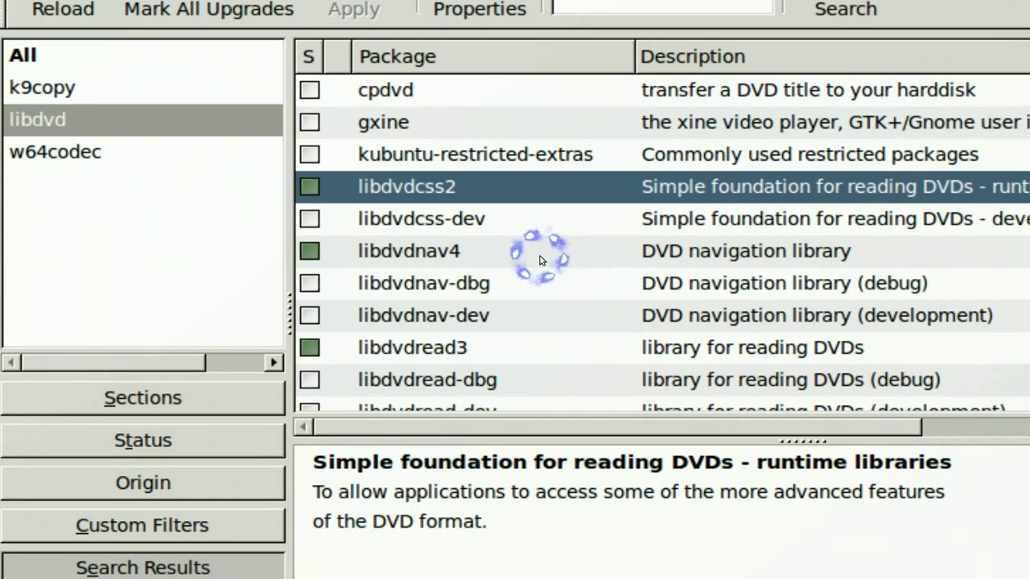
click(540, 259)
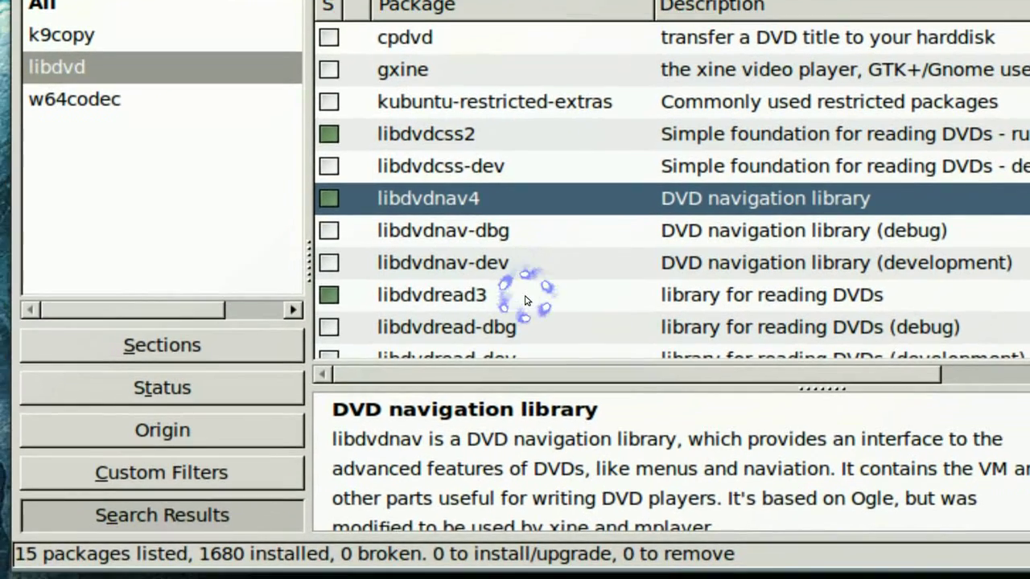
click(505, 353)
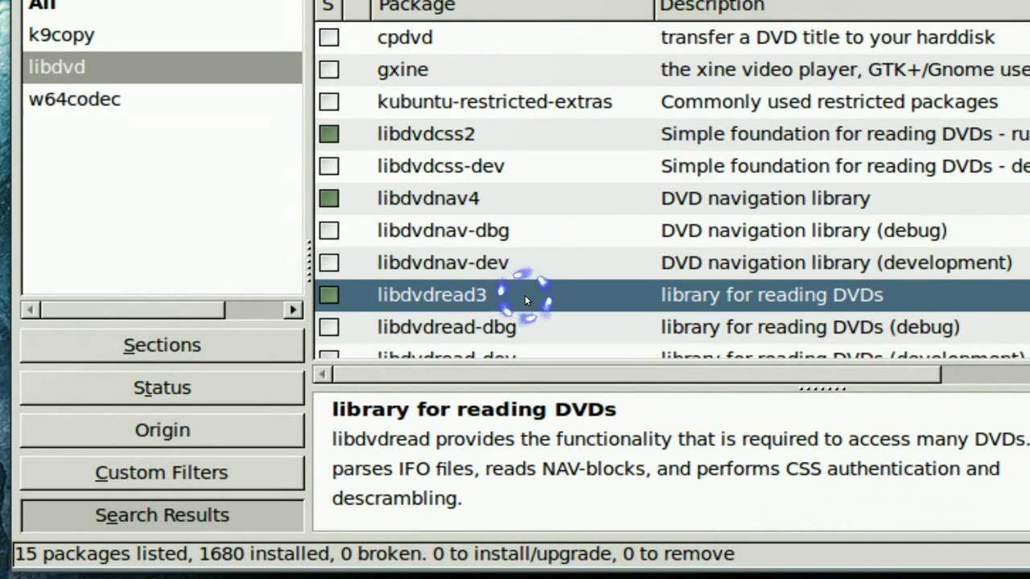
scroll(526, 300, down, 4)
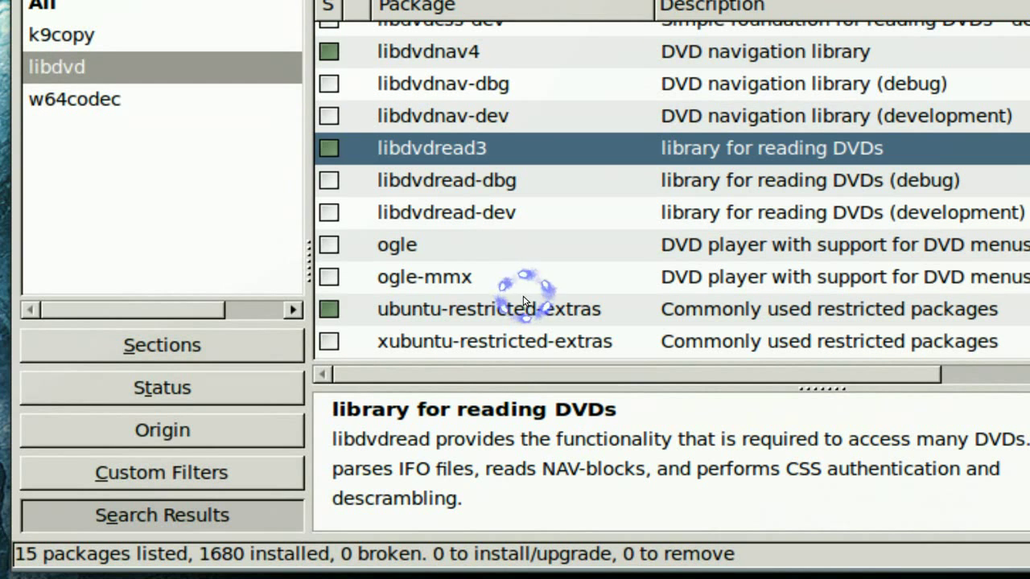
click(524, 300)
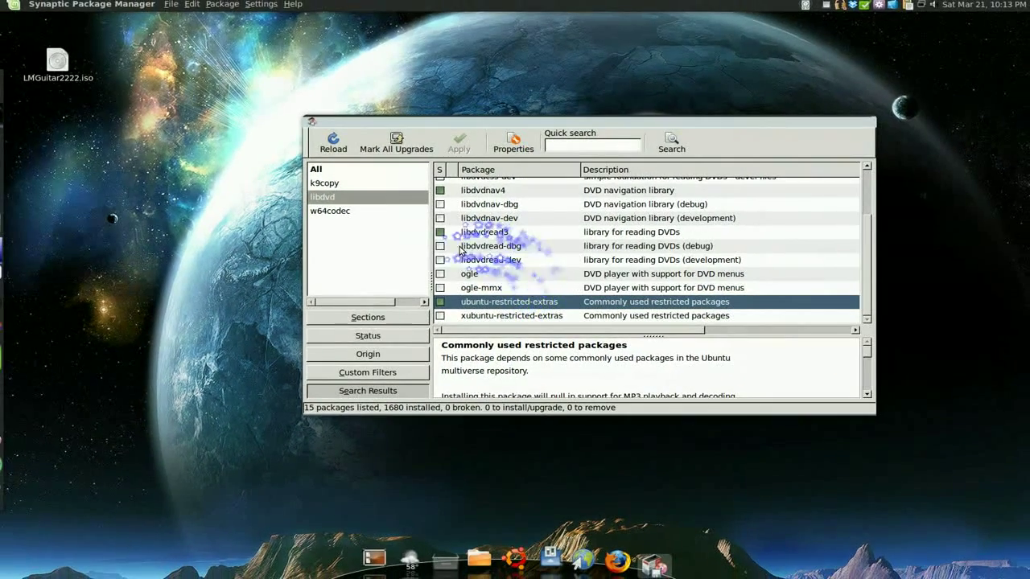
click(345, 214)
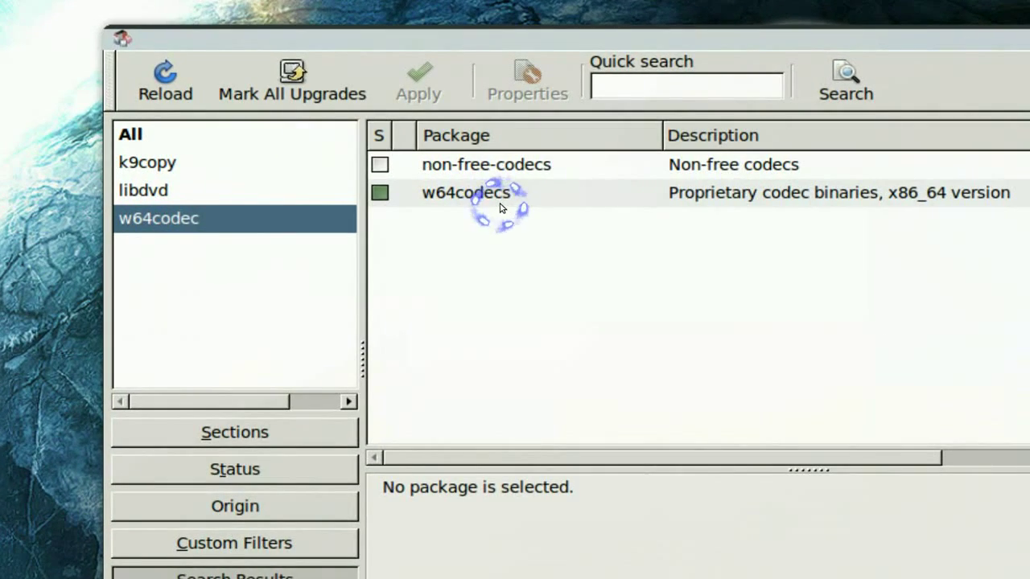
click(504, 195)
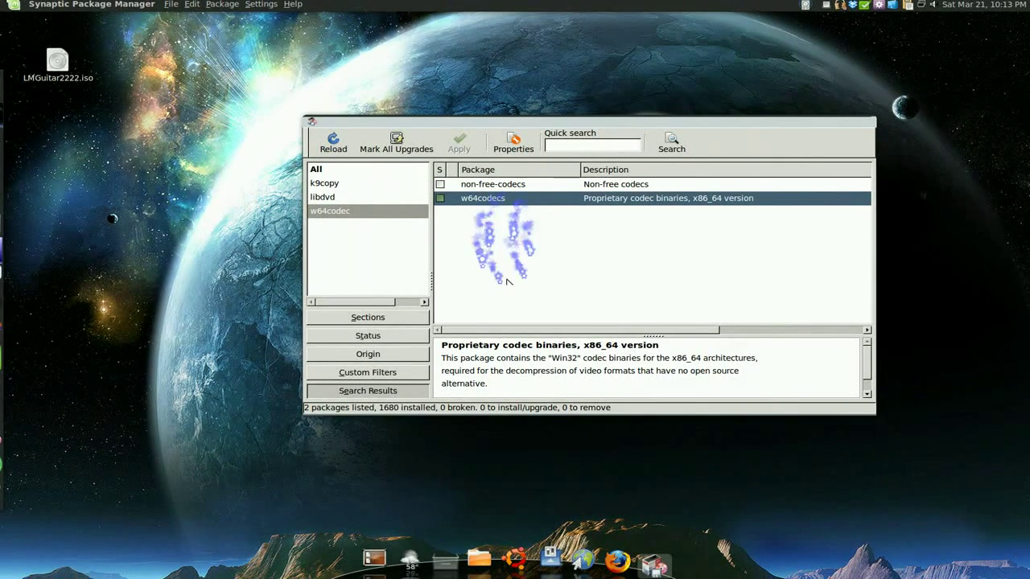
Step: Browse the Medibuntu page to its codec and libdvdcss2 Playing Encrypted DVDs sections, then return to the desktop
click(581, 557)
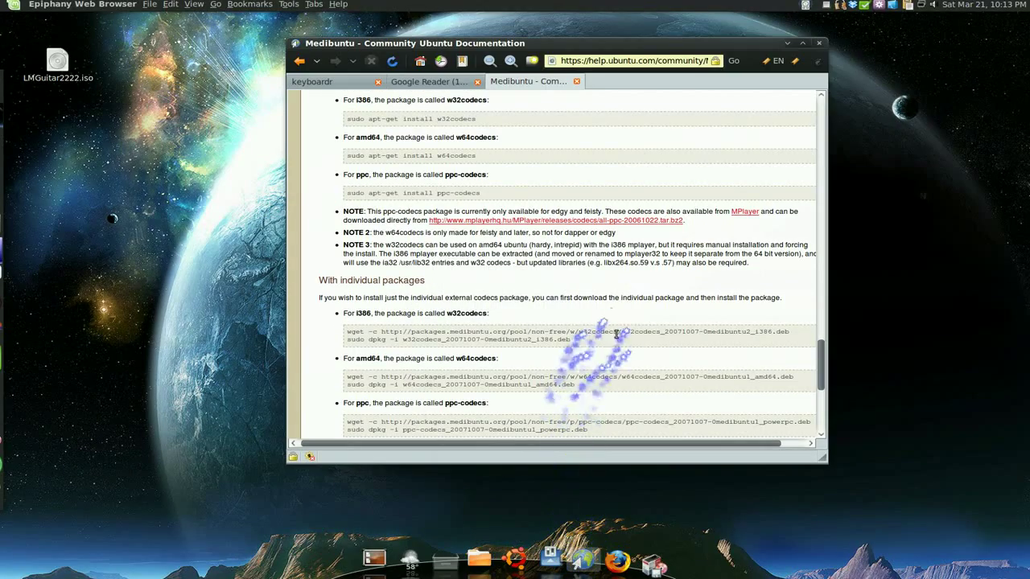
scroll(754, 346, down, 2)
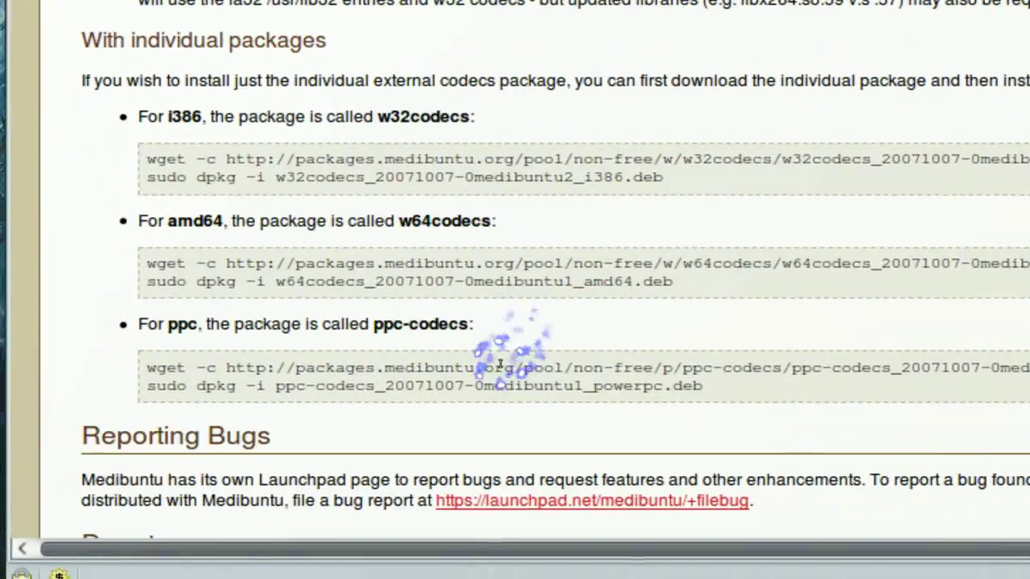
scroll(499, 265, up, 12)
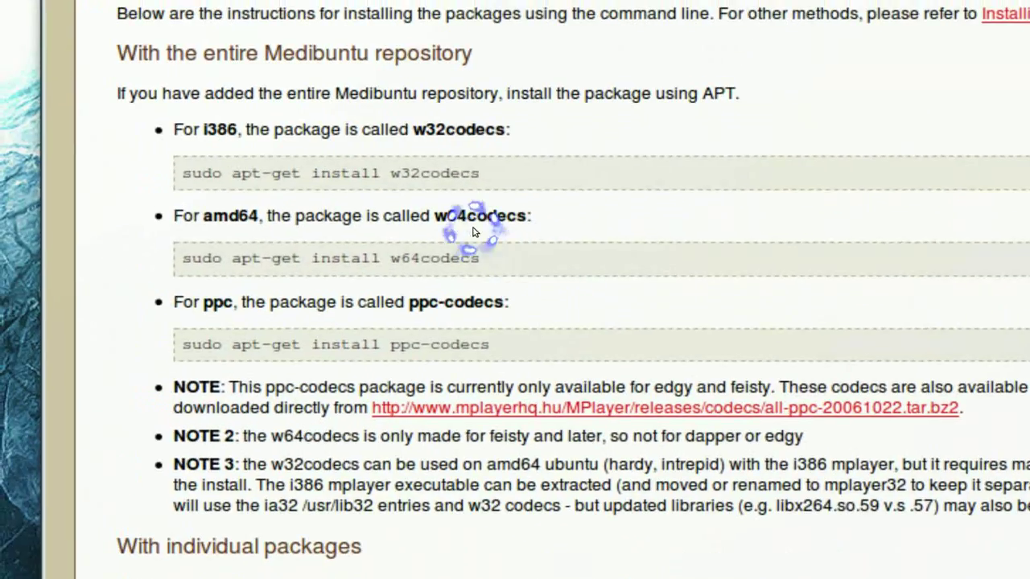
scroll(451, 186, up, 1)
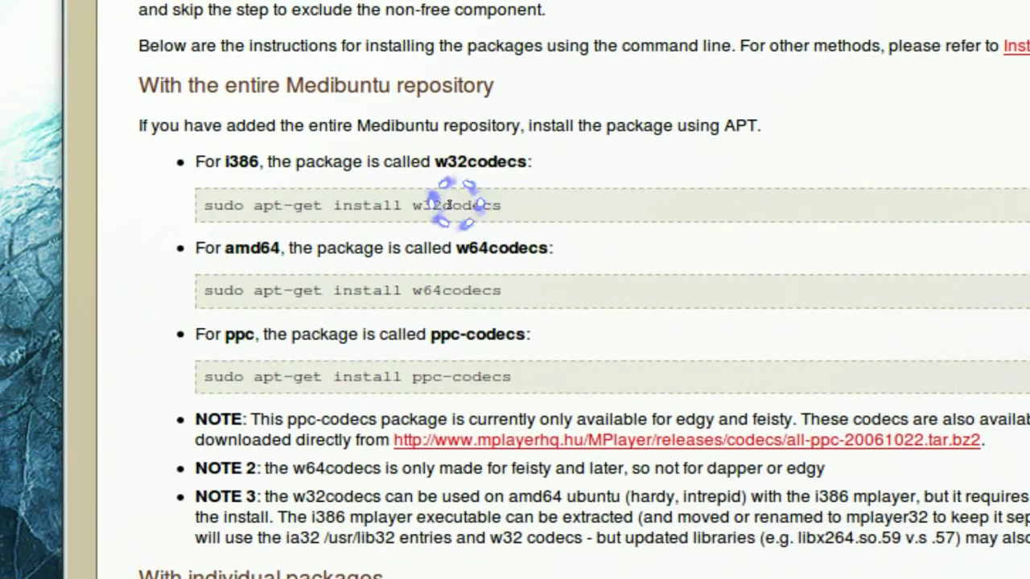
scroll(462, 208, down, 1)
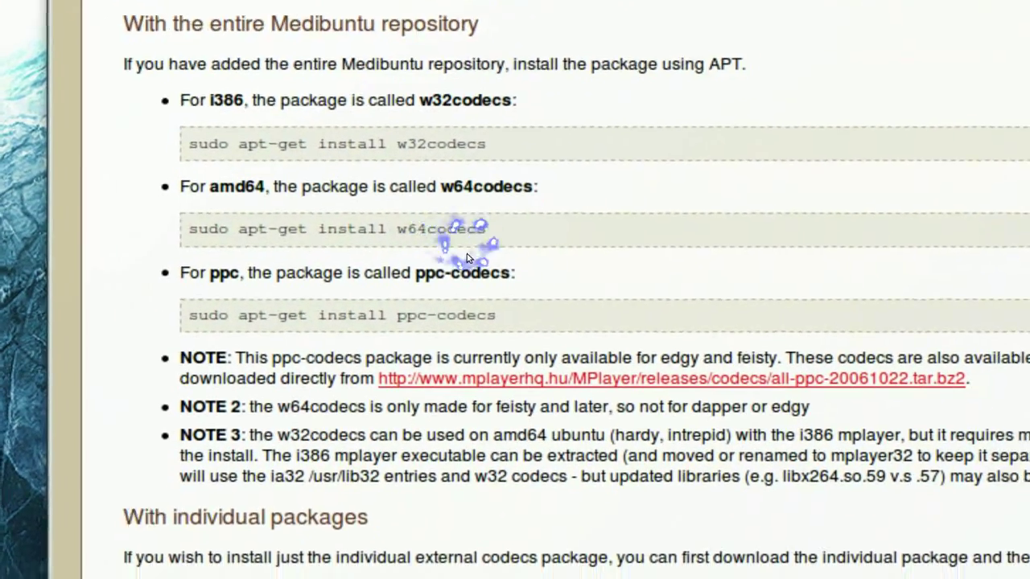
scroll(454, 241, down, 1)
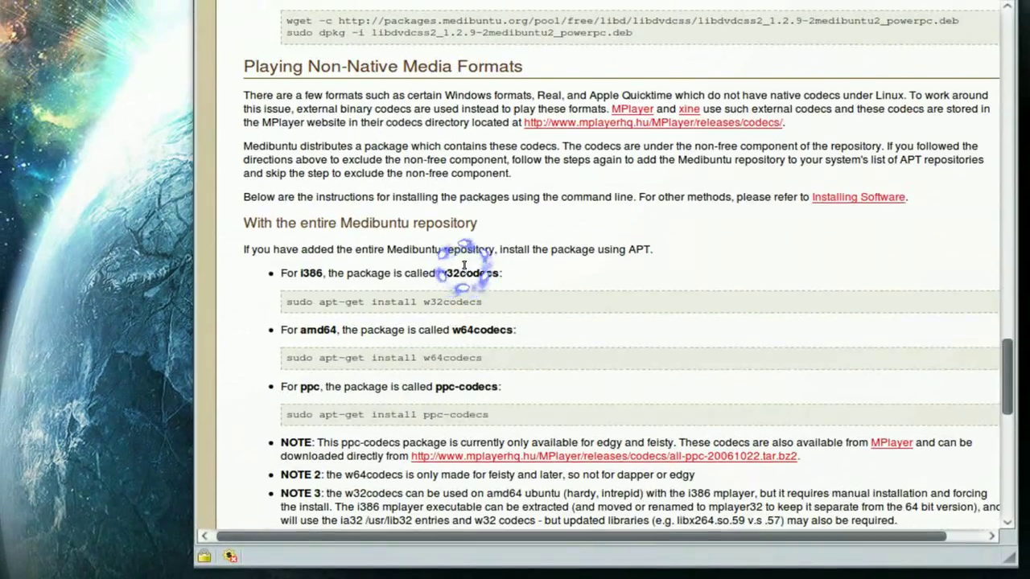
scroll(464, 266, up, 8)
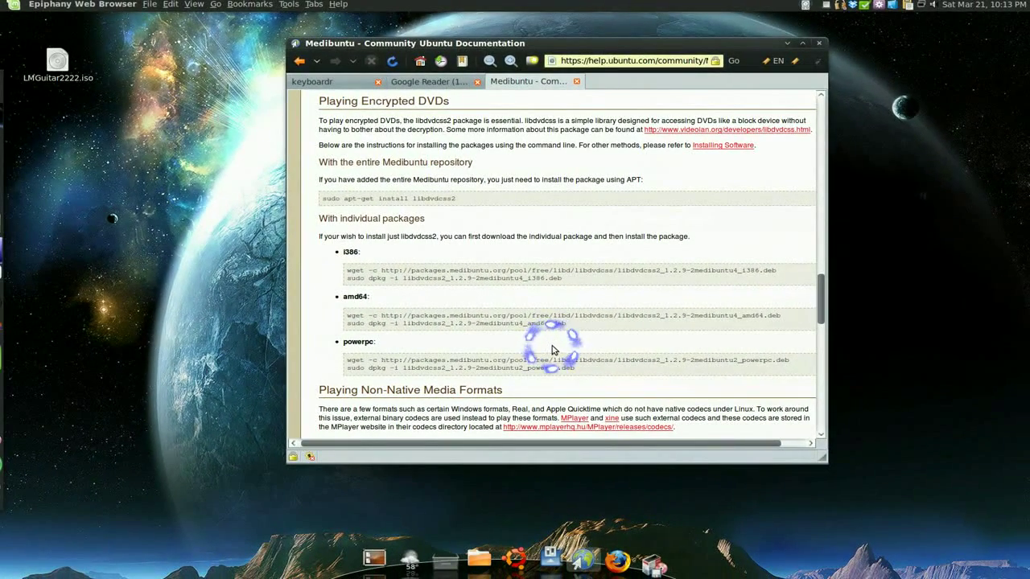
click(709, 516)
Step: Move to the next workspace, bring up k9copy and drag its window further onto the screen
key(ctrl+alt+Right)
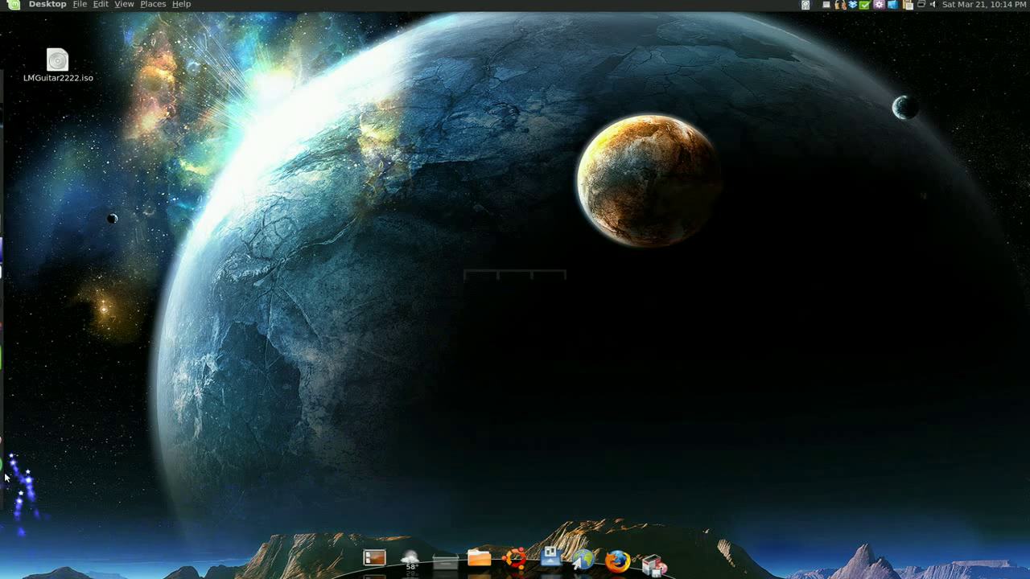
mouse_move(5, 429)
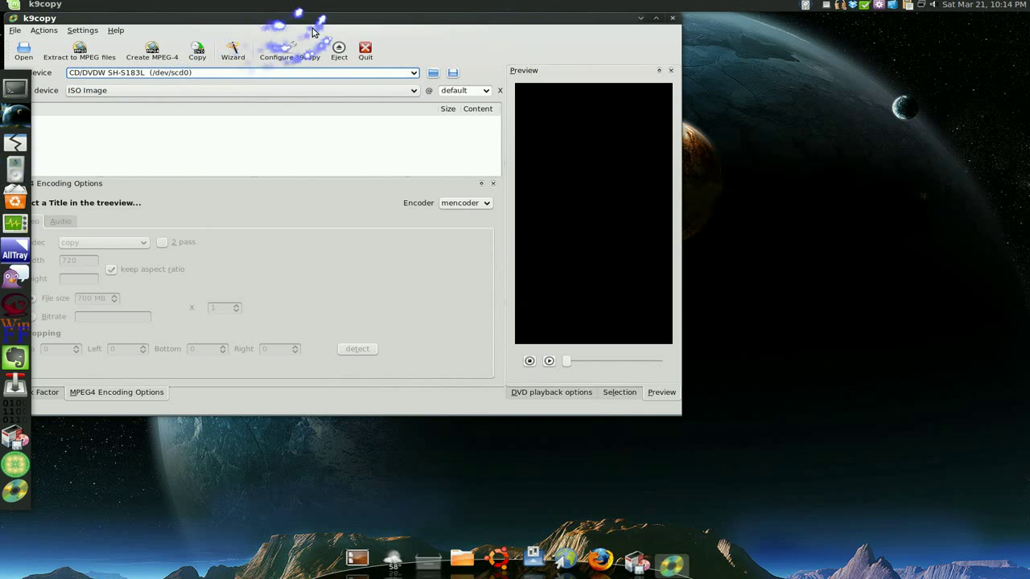
drag(340, 21, 542, 60)
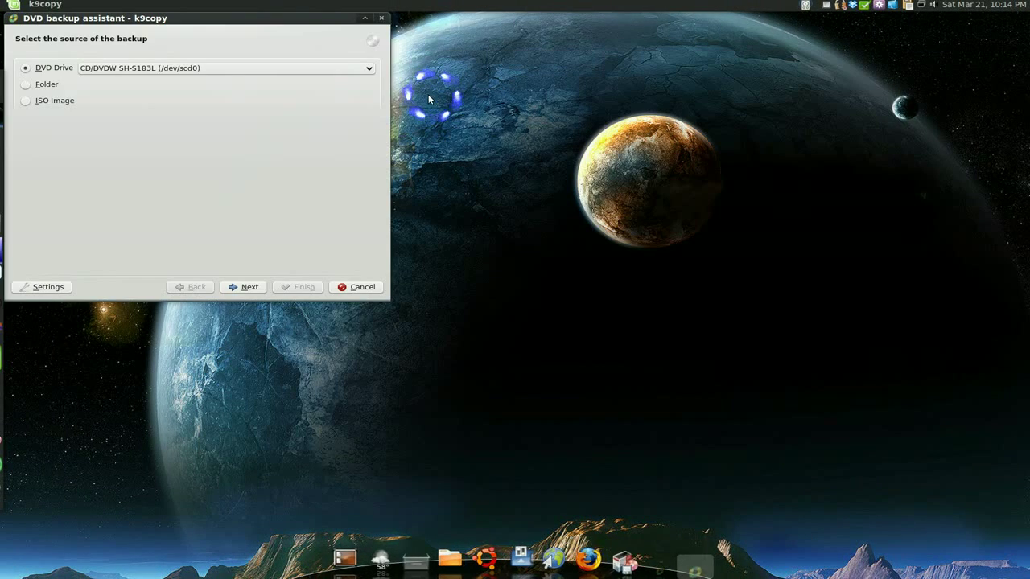
Step: Keep CD/DVDW SH-S183L (/dev/scd0) as the backup source and continue to the destination page
drag(314, 17, 499, 68)
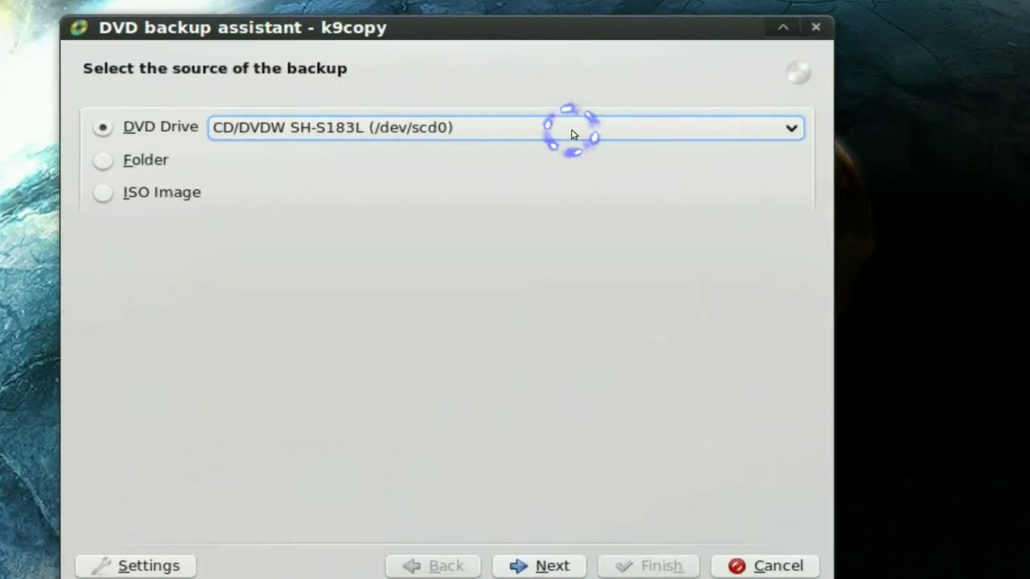
click(572, 135)
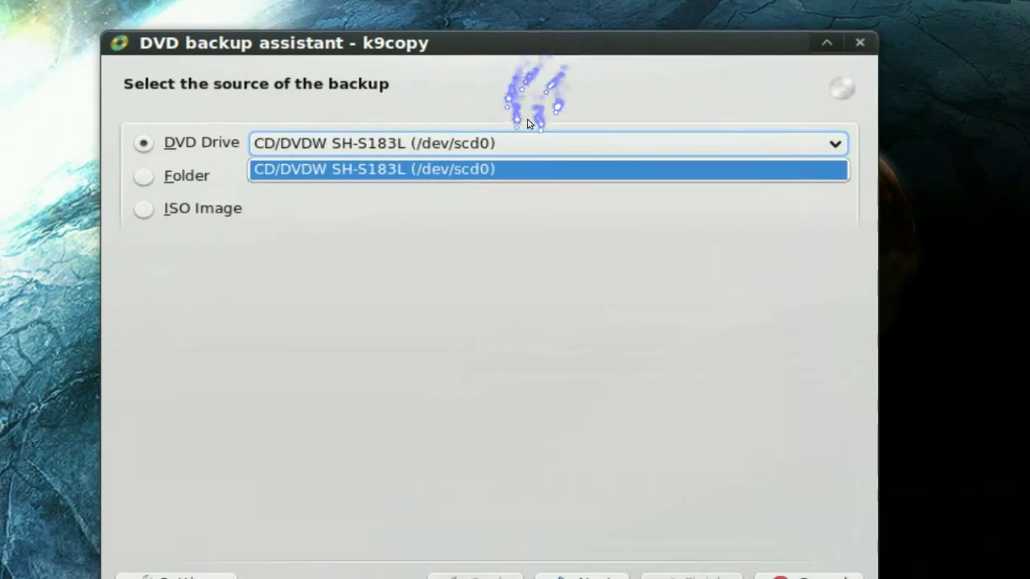
click(528, 137)
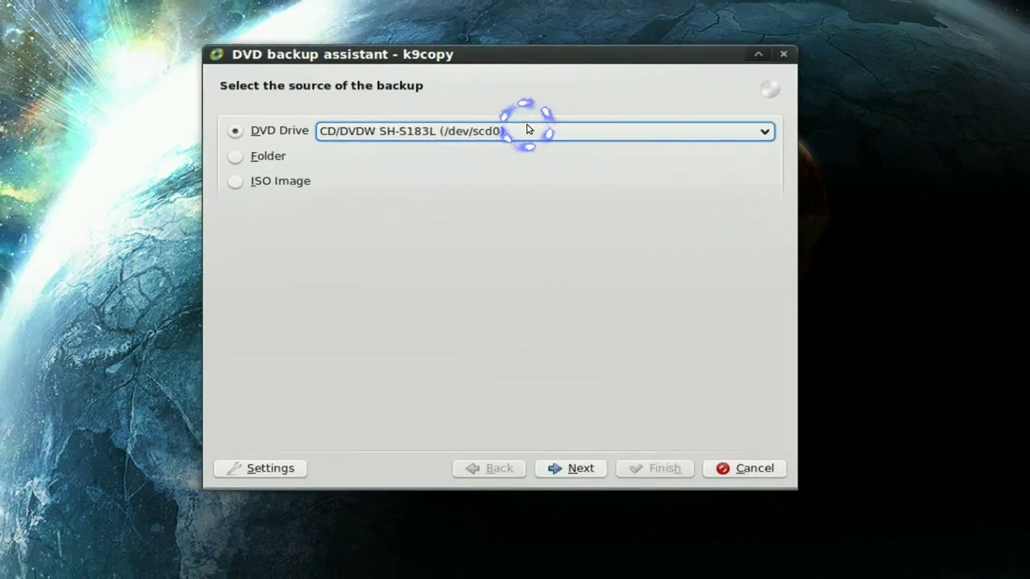
click(570, 468)
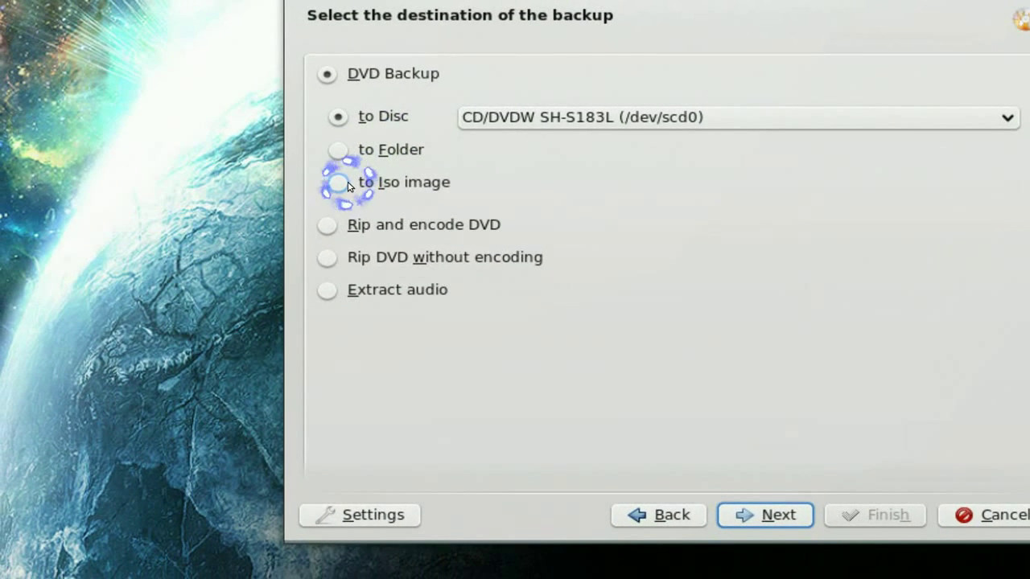
Step: Make the backup an ISO image saved as dump.iso in Documents and continue to titles
click(344, 185)
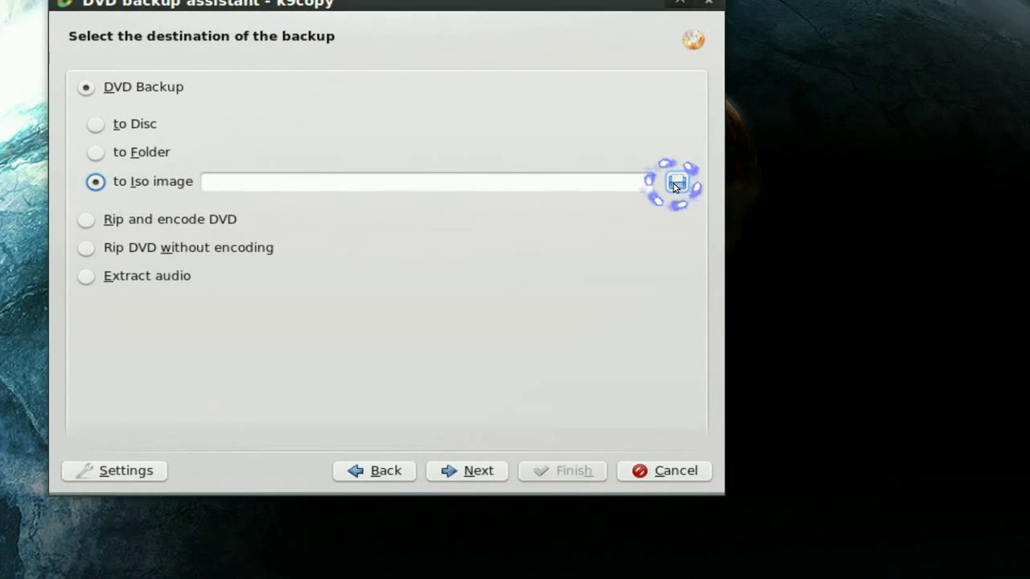
click(676, 183)
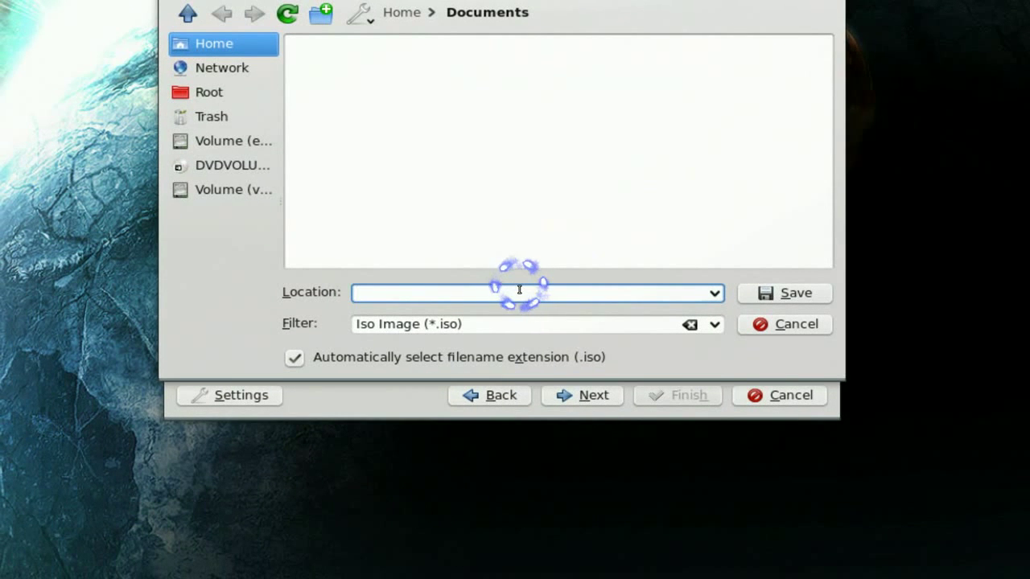
text(du)
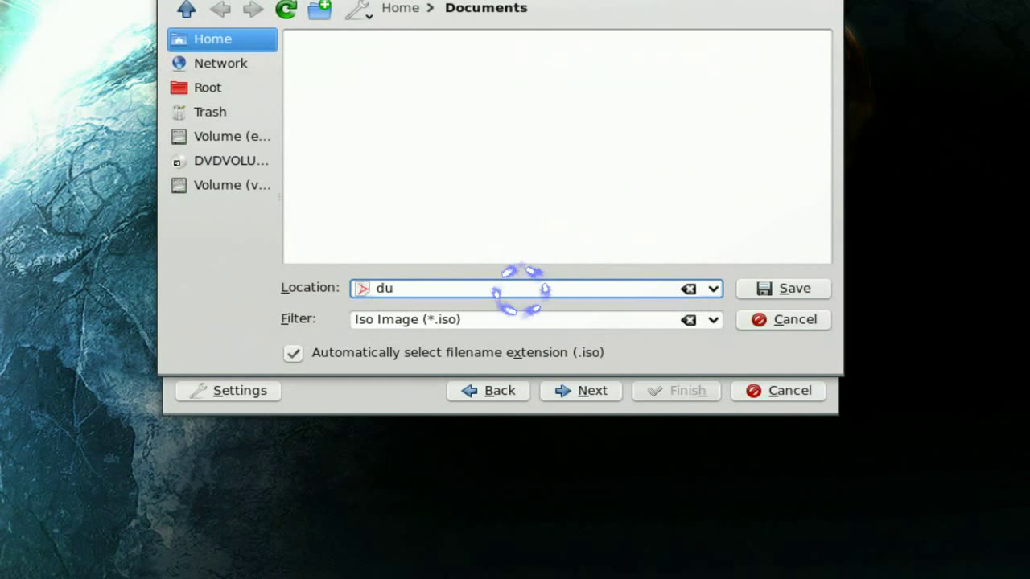
text(mp)
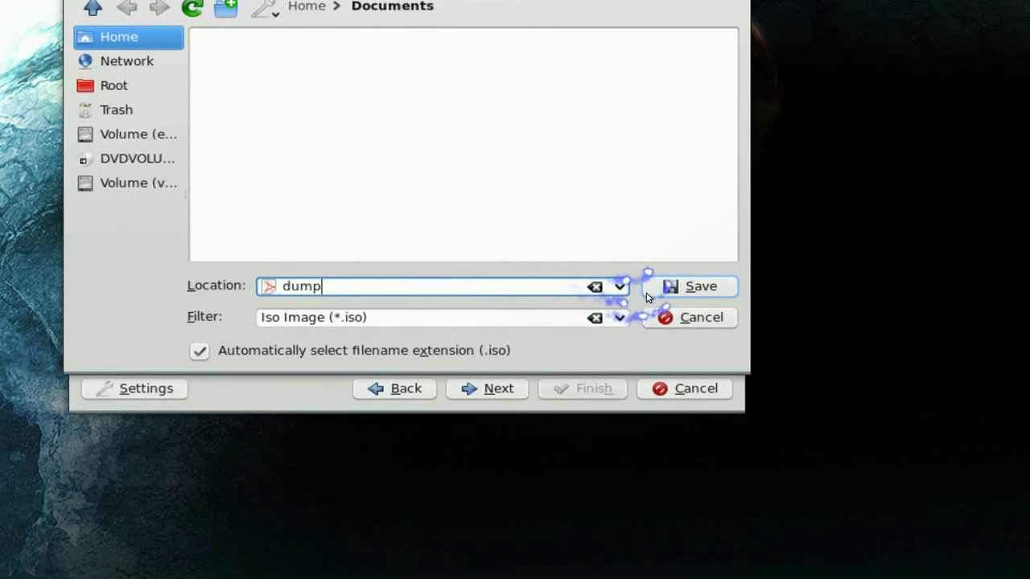
click(748, 289)
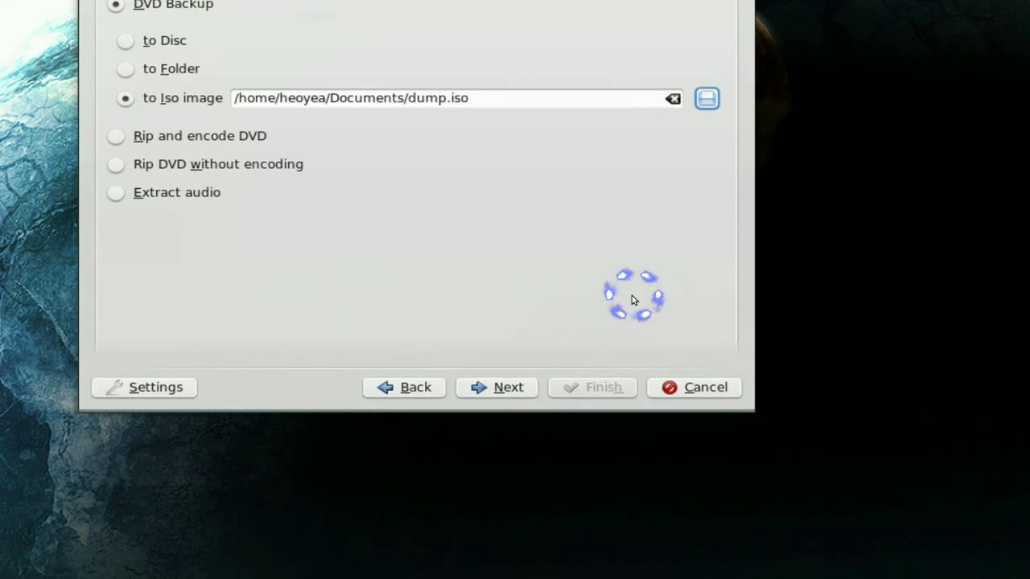
click(527, 393)
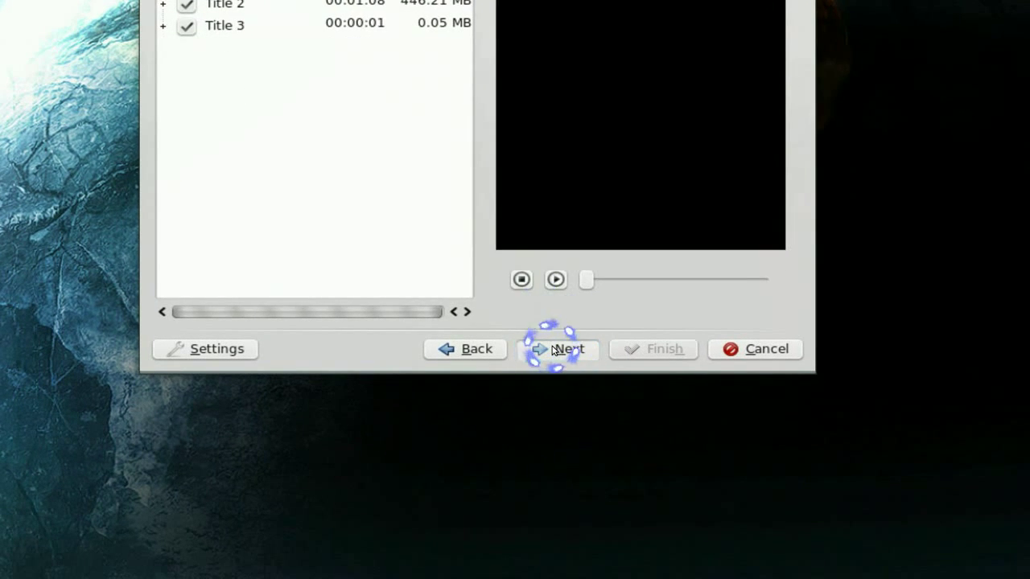
Step: Accept all titles, all streams and the original menus to reach the per-title mpeg options
click(554, 349)
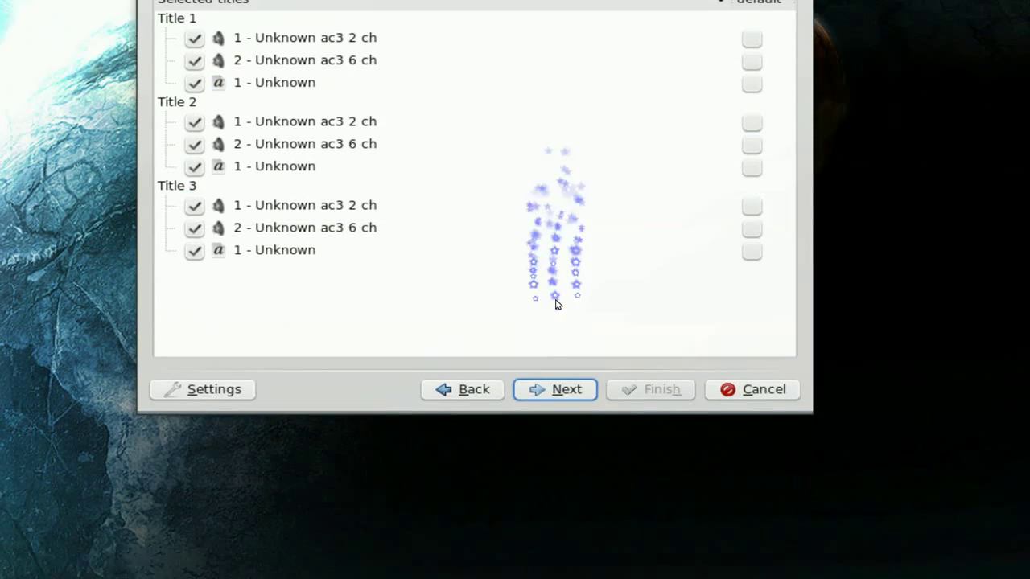
click(556, 390)
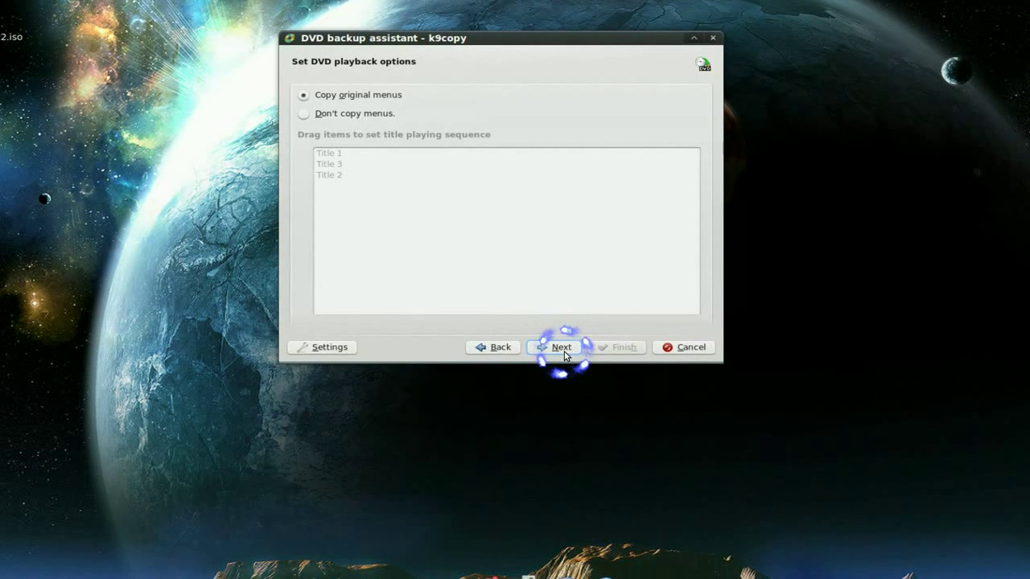
click(558, 354)
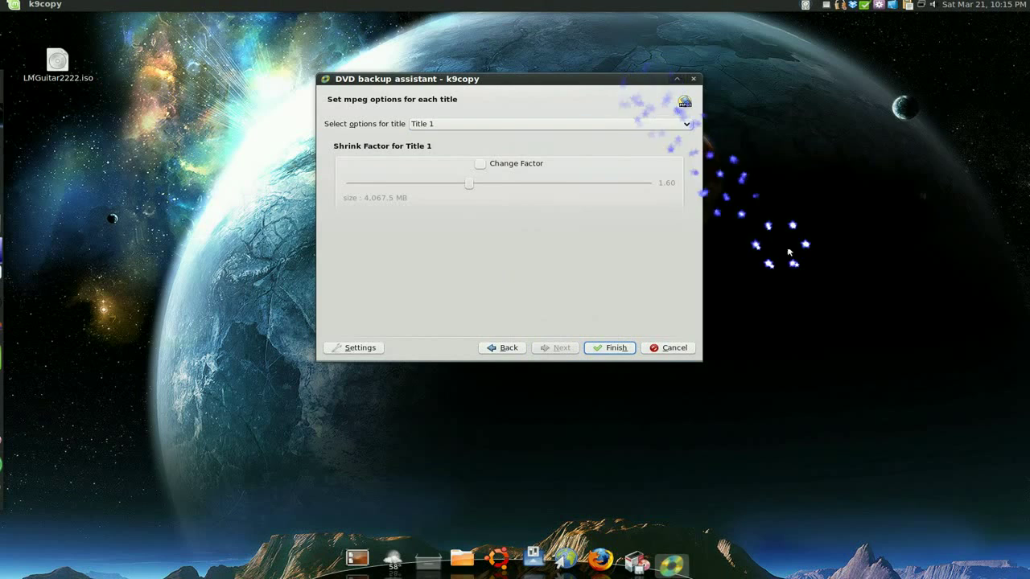
key(ctrl+alt+Right)
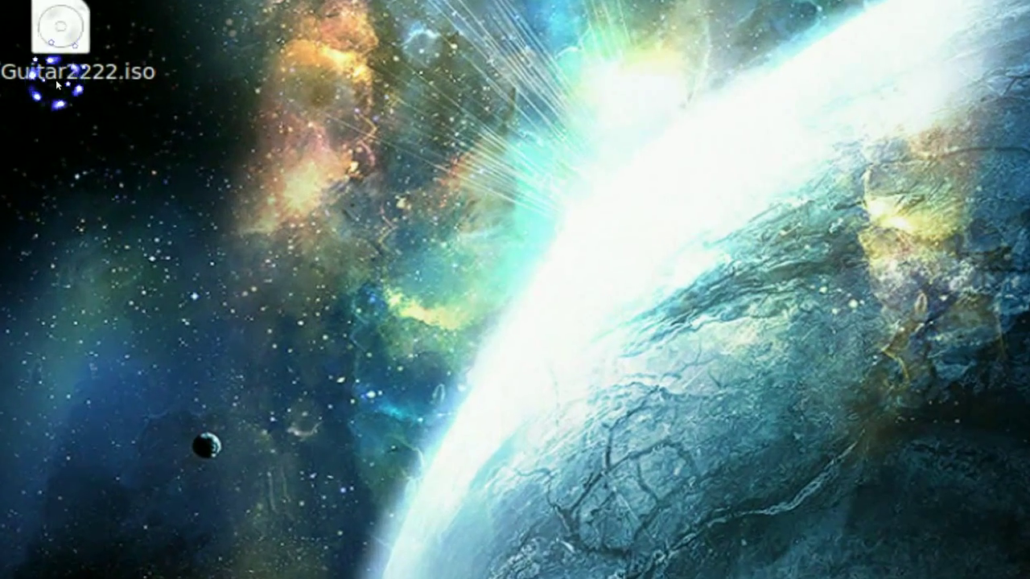
Step: Move LMGuitar2222.iso to the desktop centre and open it in Write to Disc
click(52, 74)
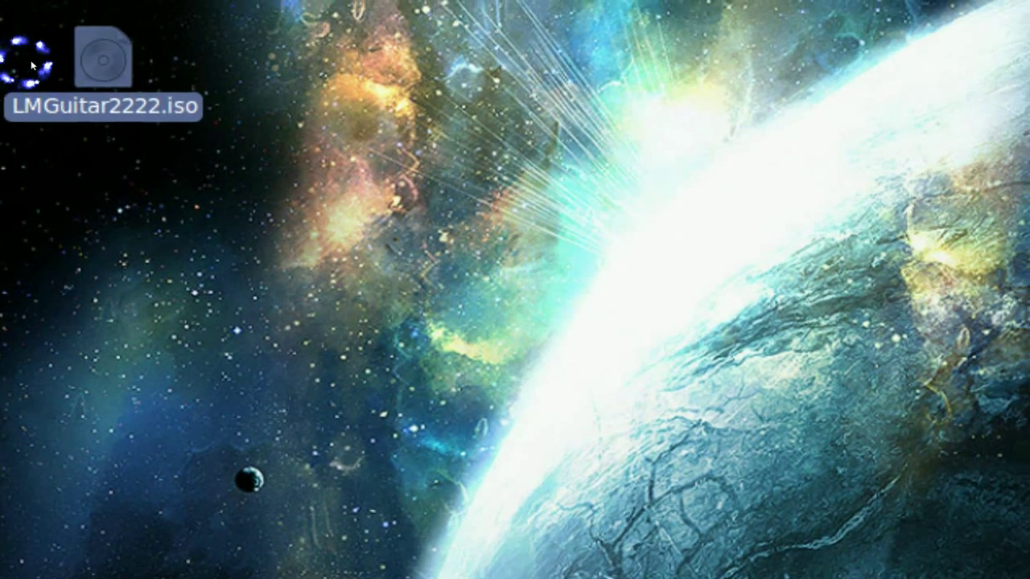
click(29, 63)
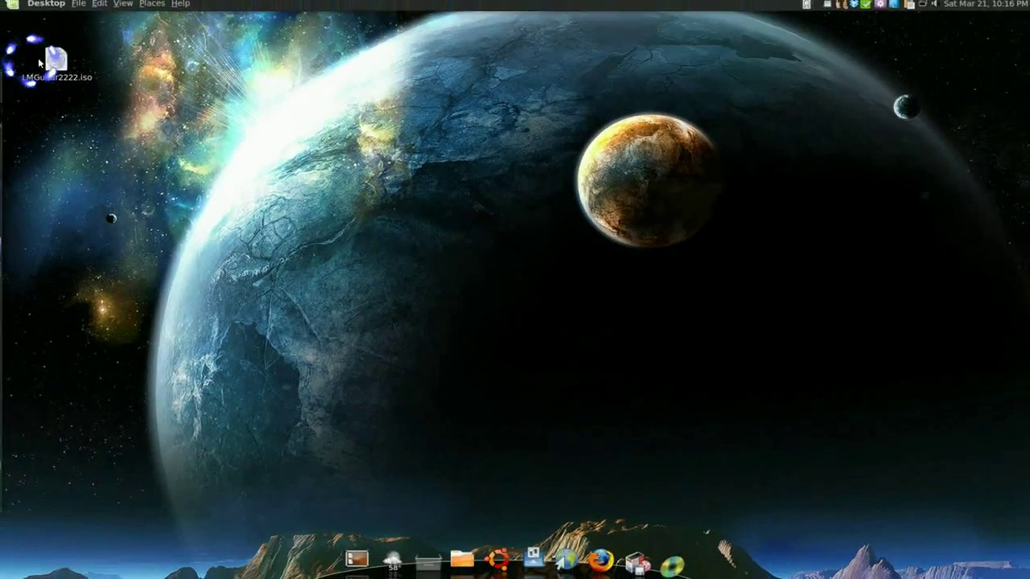
drag(56, 60, 535, 240)
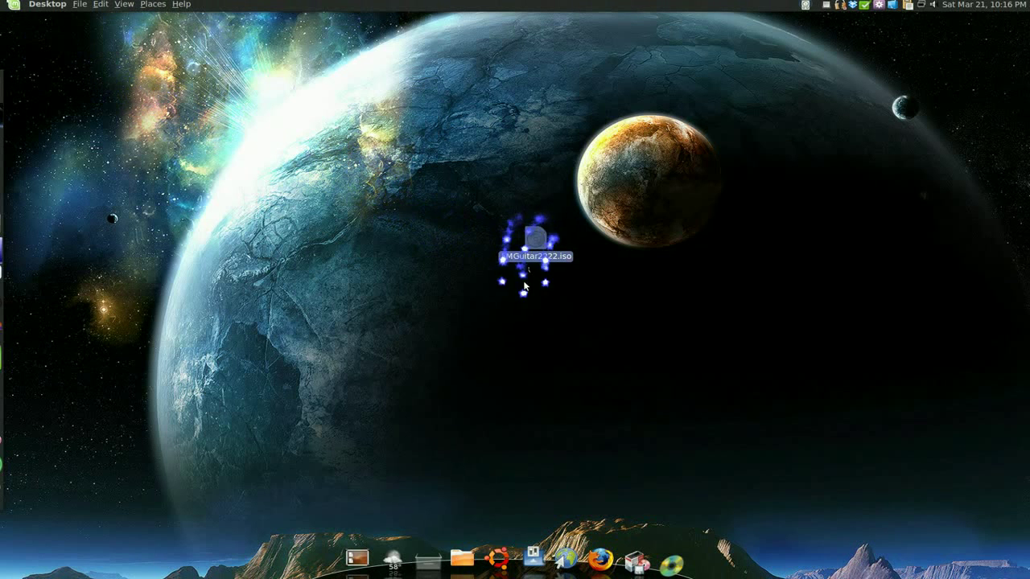
click(540, 240)
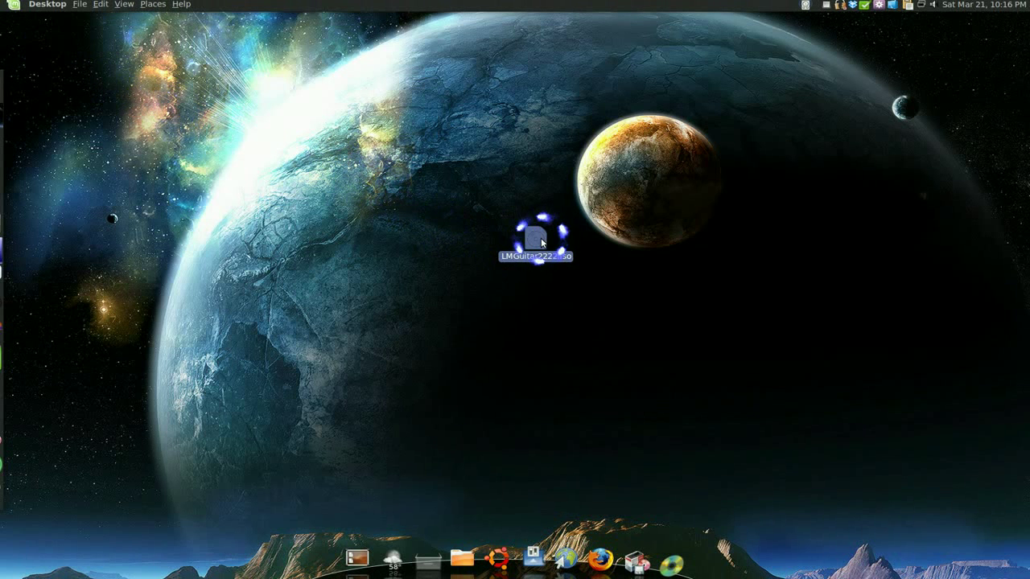
double_click(539, 239)
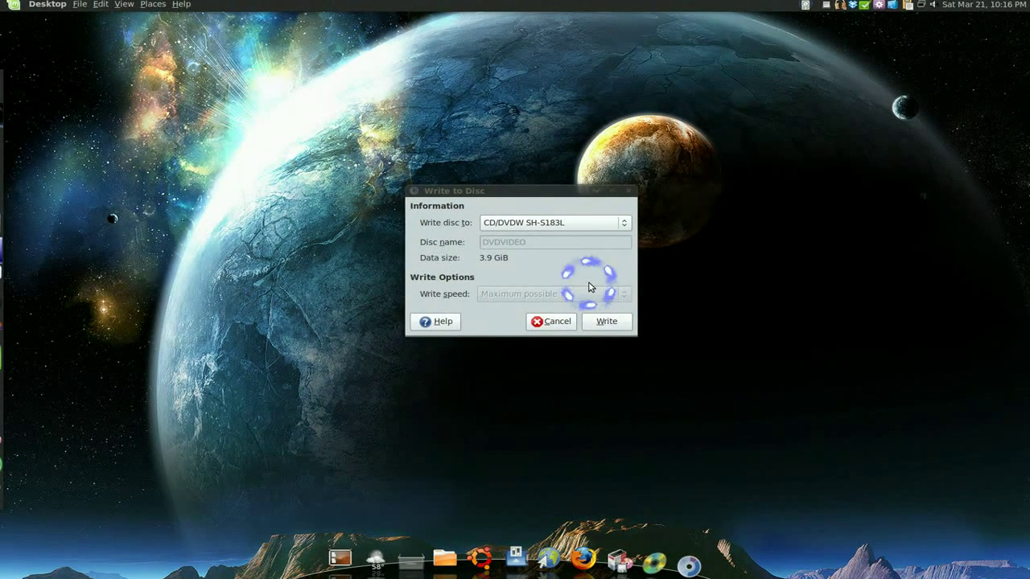
click(561, 322)
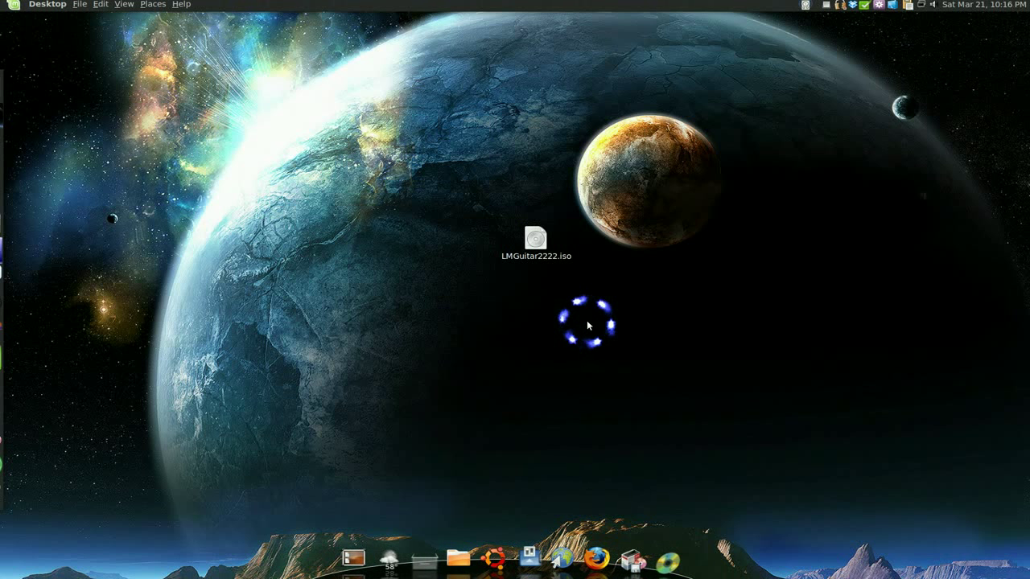
Step: Drag the LMGuitar2222.iso icon from the desktop centre back to the top-left corner
drag(540, 238, 106, 63)
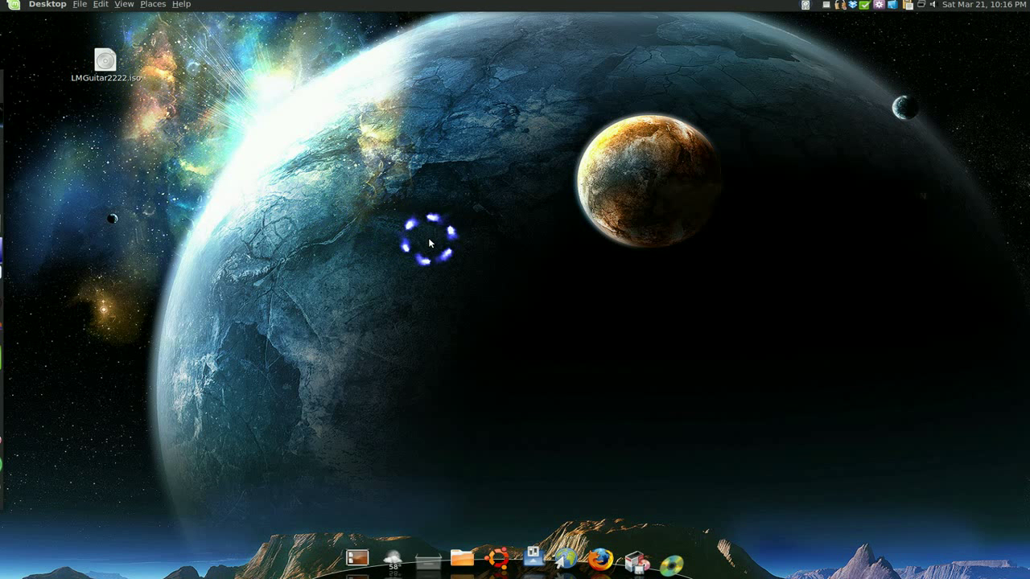